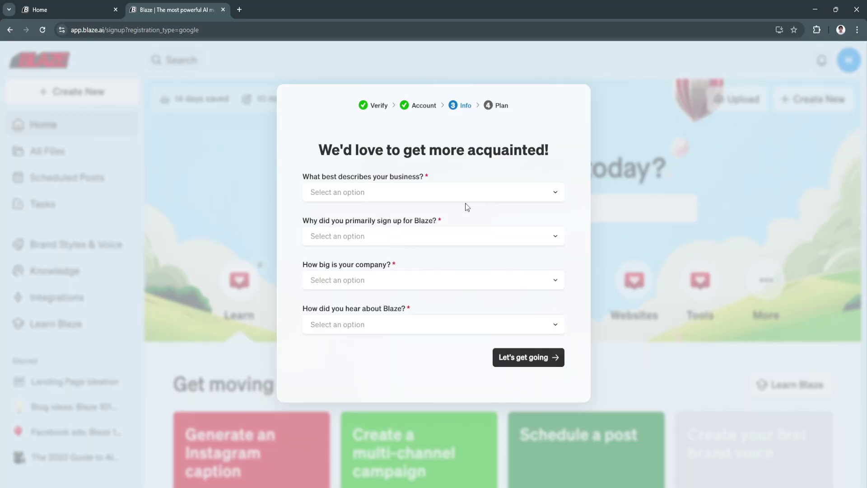
- Answer the signup questions as Agency, getting started with content online, 2-5 people, heard via Instagram, and continue
click(396, 195)
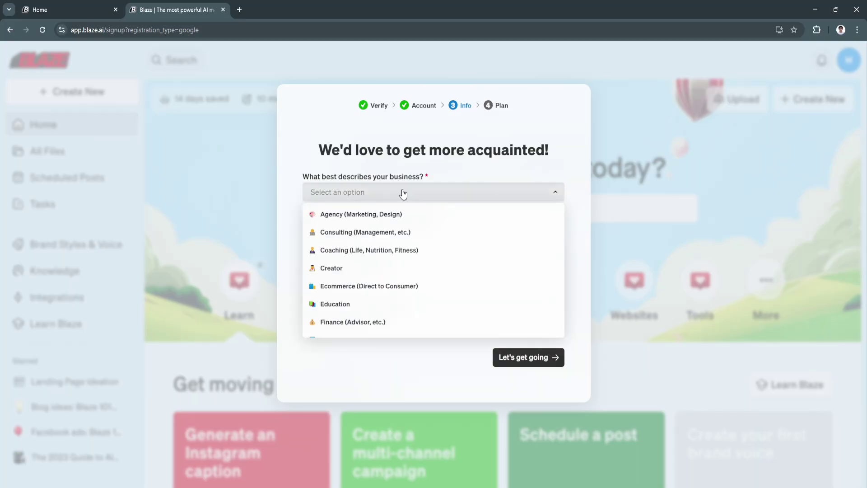
click(379, 214)
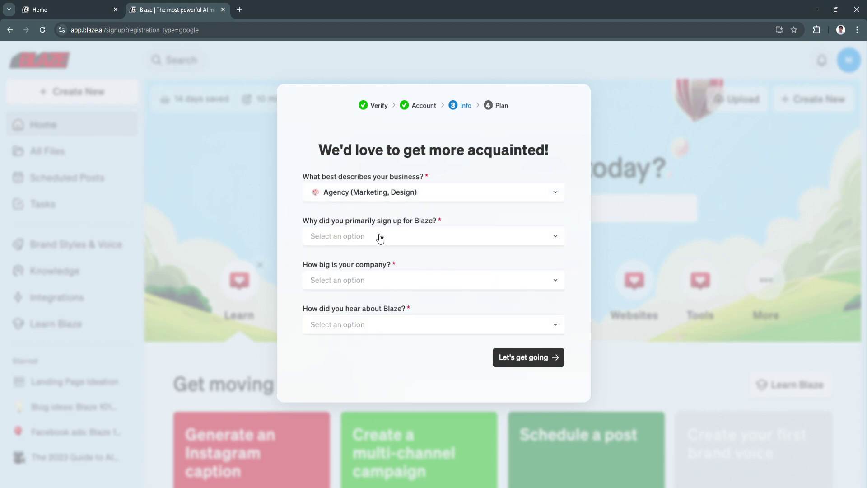
click(396, 239)
click(385, 259)
click(378, 289)
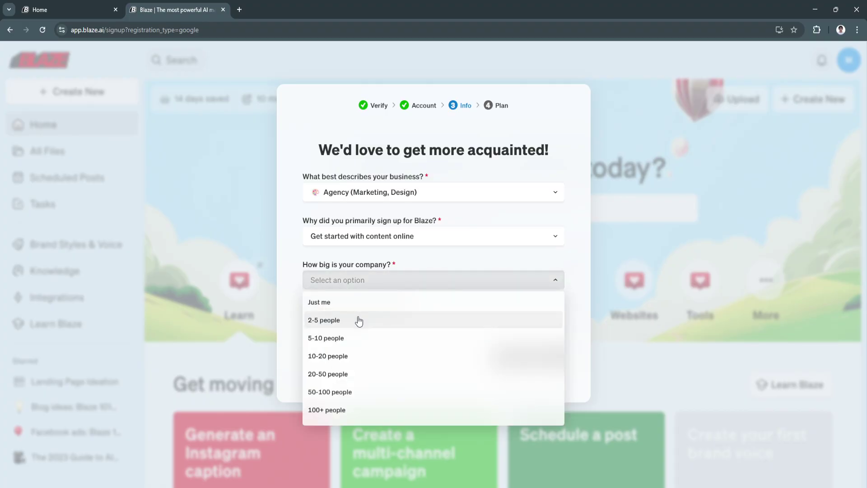
click(349, 319)
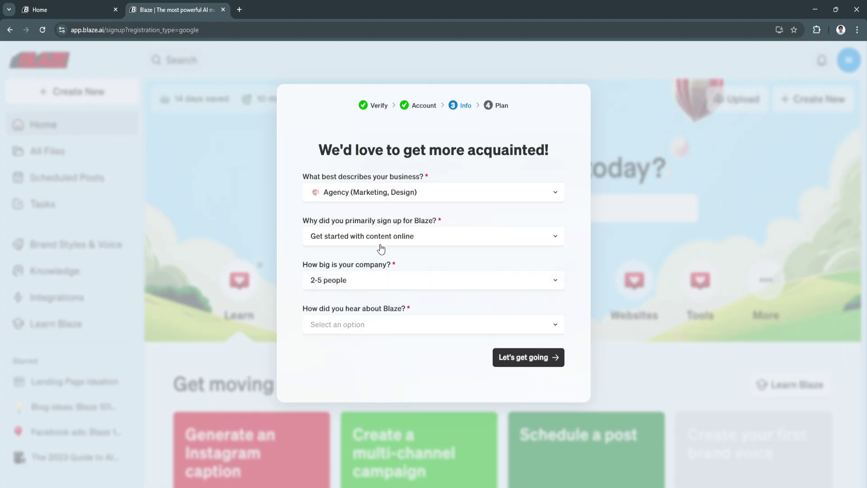
click(367, 324)
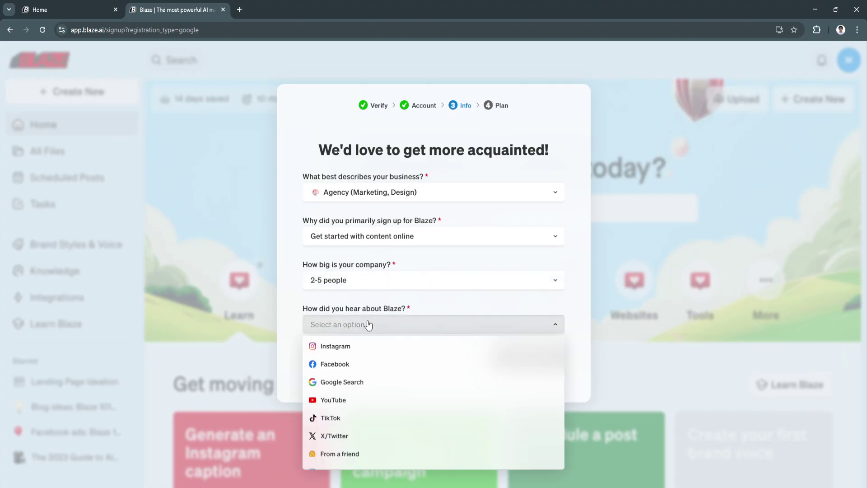
click(353, 350)
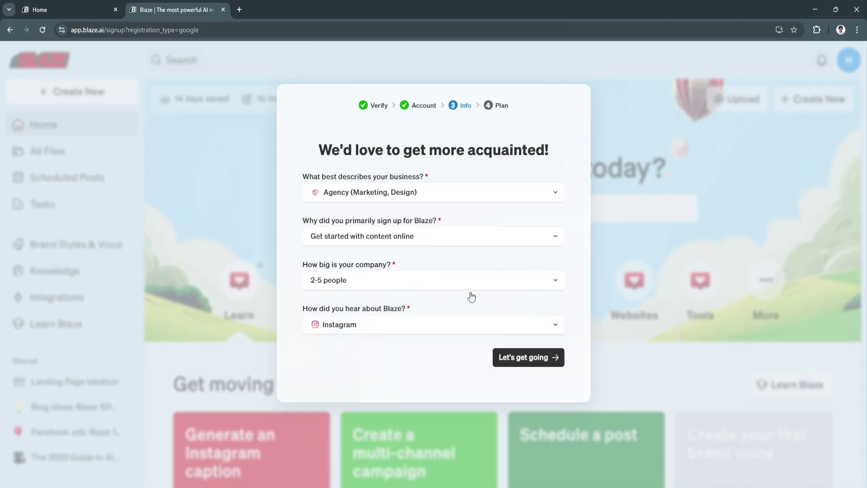
click(501, 352)
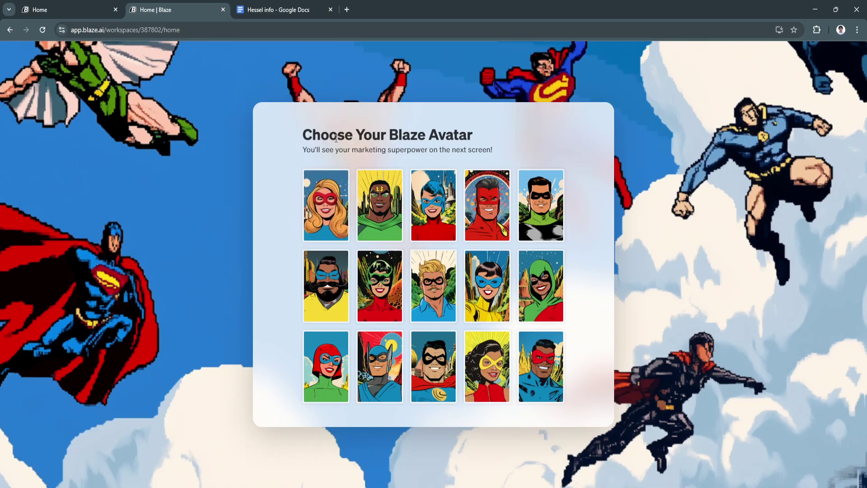
- Choose the black-masked hero avatar, skim the brand-voice content options, and attempt Analyze for Voice without a website
click(437, 352)
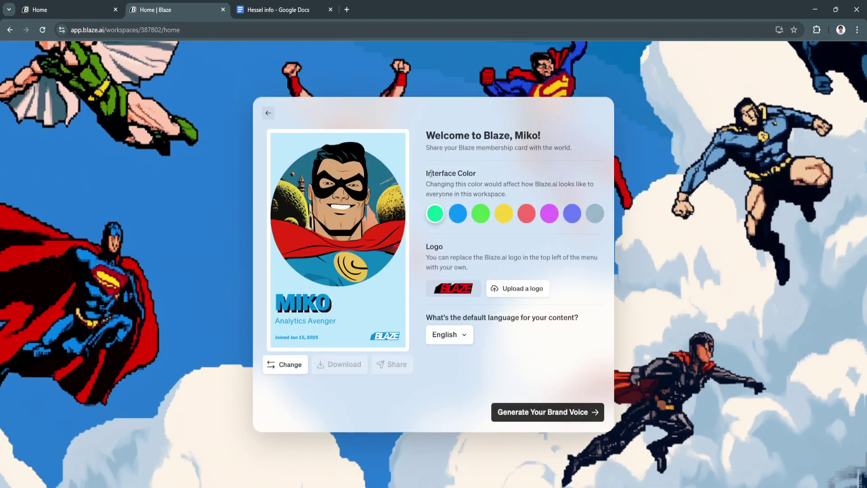
click(520, 420)
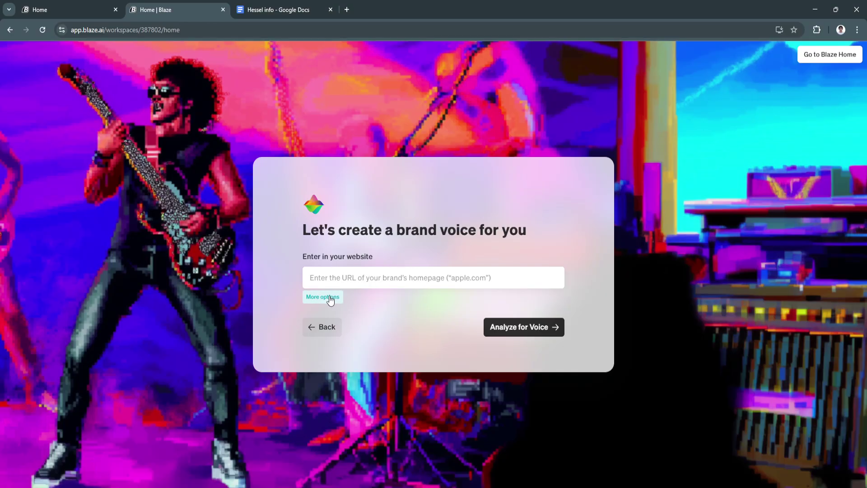
click(331, 301)
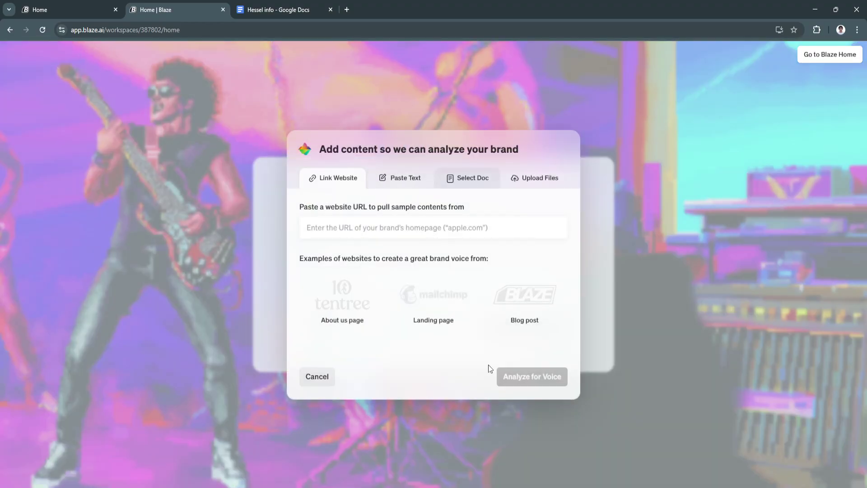
click(317, 377)
click(519, 332)
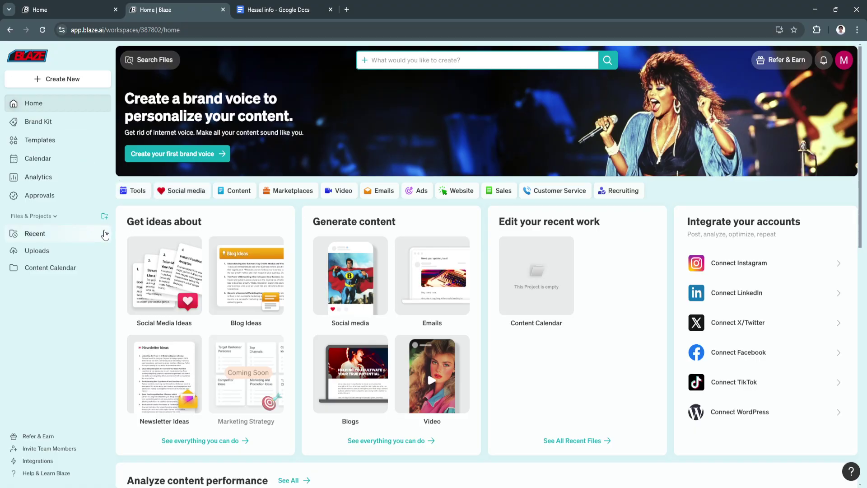
scroll(148, 221, down, 1)
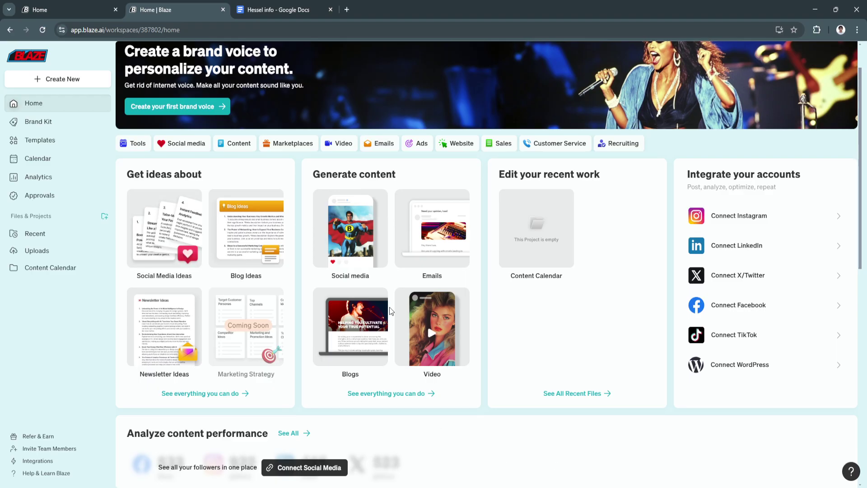
scroll(315, 281, down, 2)
scroll(315, 281, up, 3)
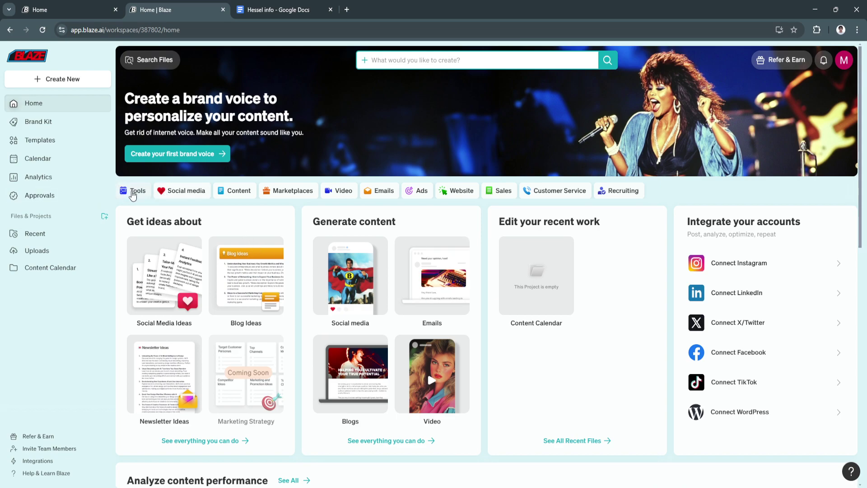
click(133, 193)
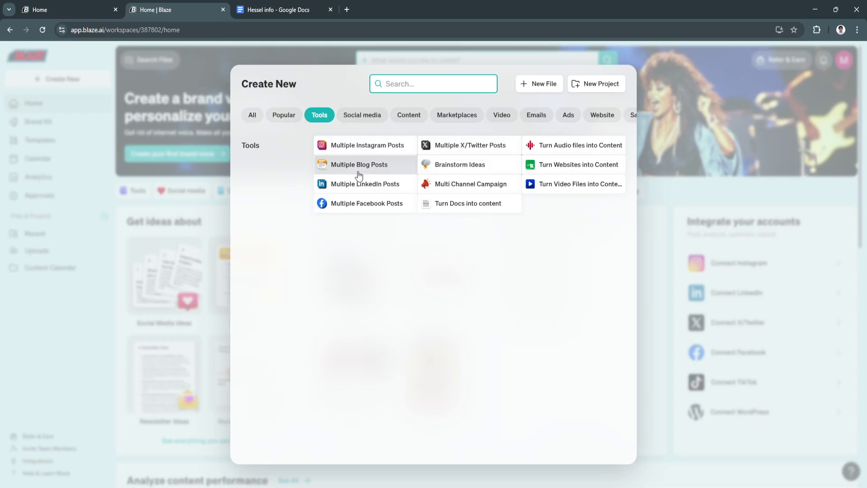
click(170, 203)
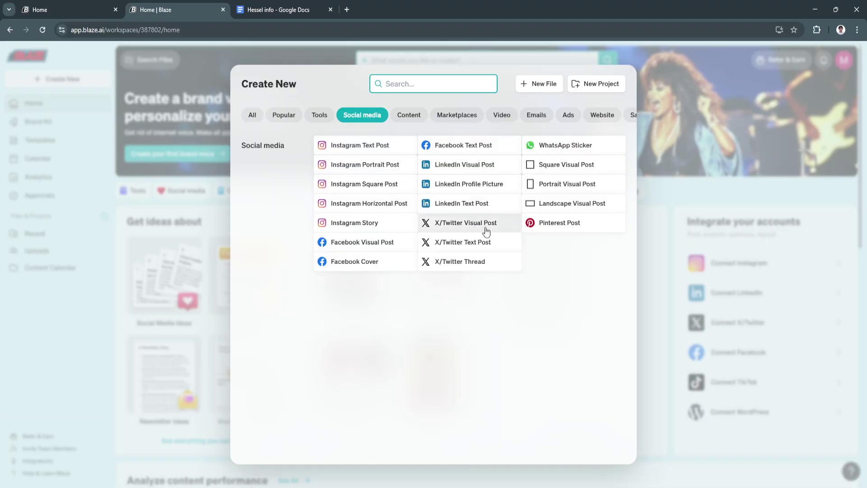
click(188, 203)
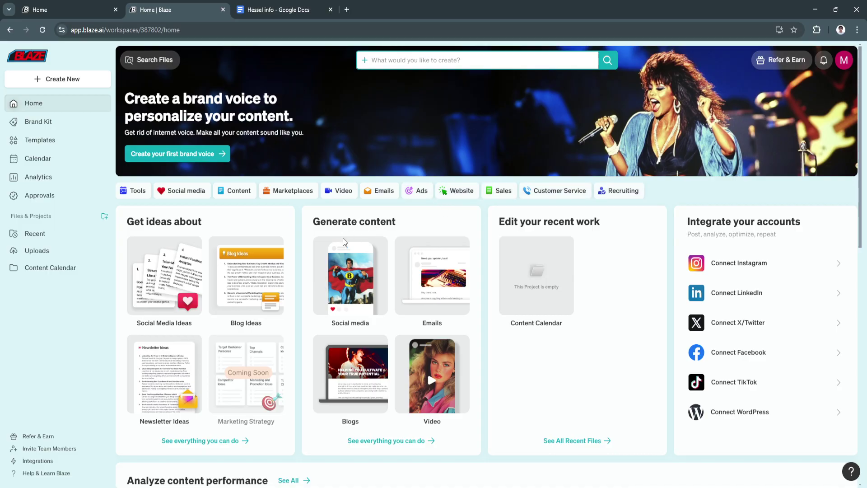
scroll(198, 276, down, 1)
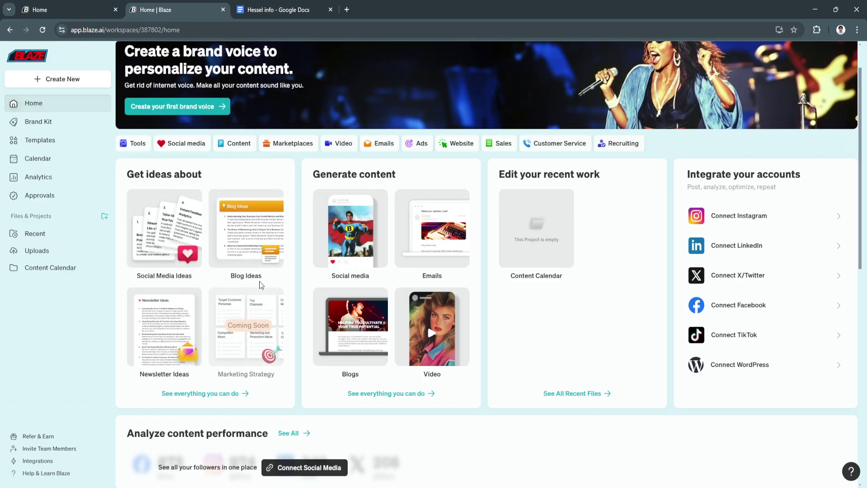
- Start a new Instagram text post from the social media catalogue with a Persuasive brand voice
click(358, 228)
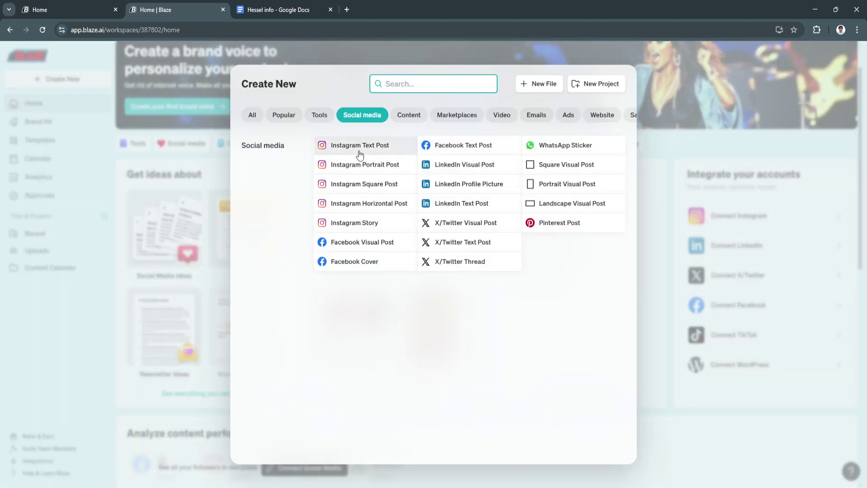
click(352, 186)
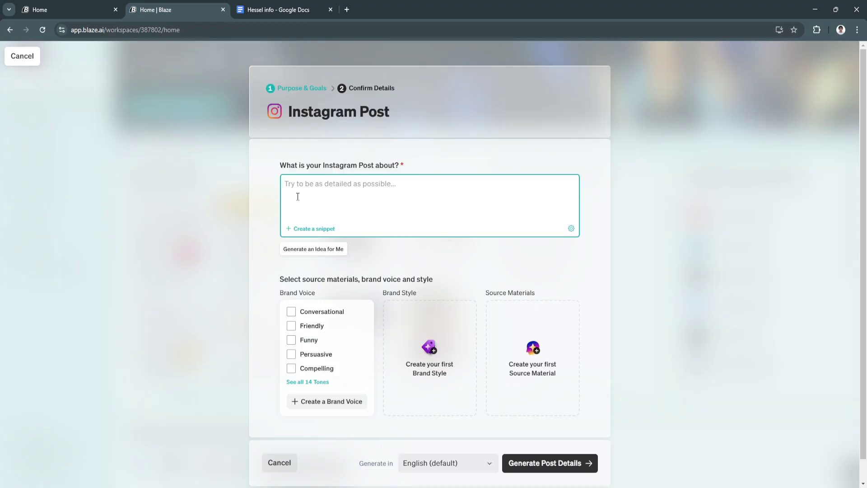
scroll(346, 202, down, 1)
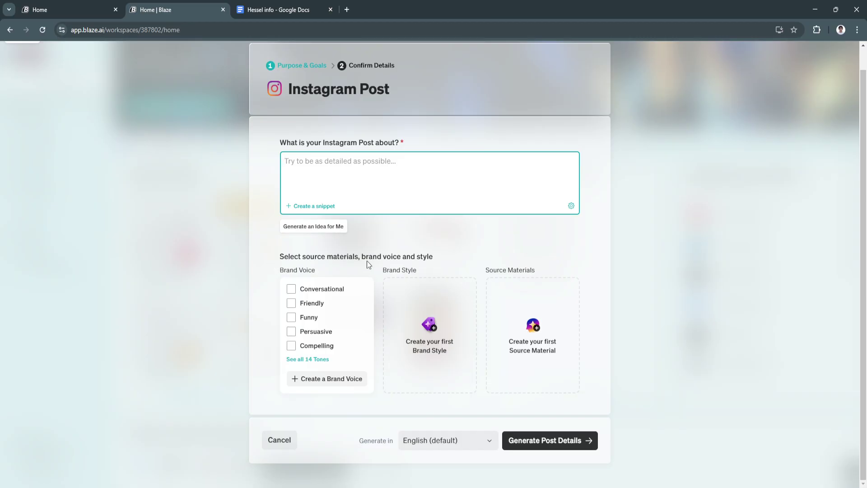
click(292, 331)
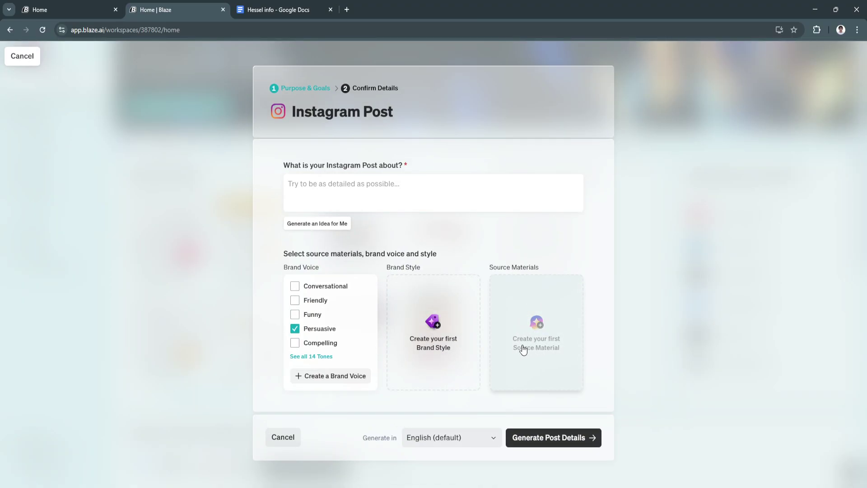
- Describe the post as 'Funny videos' and generate its post details
click(540, 439)
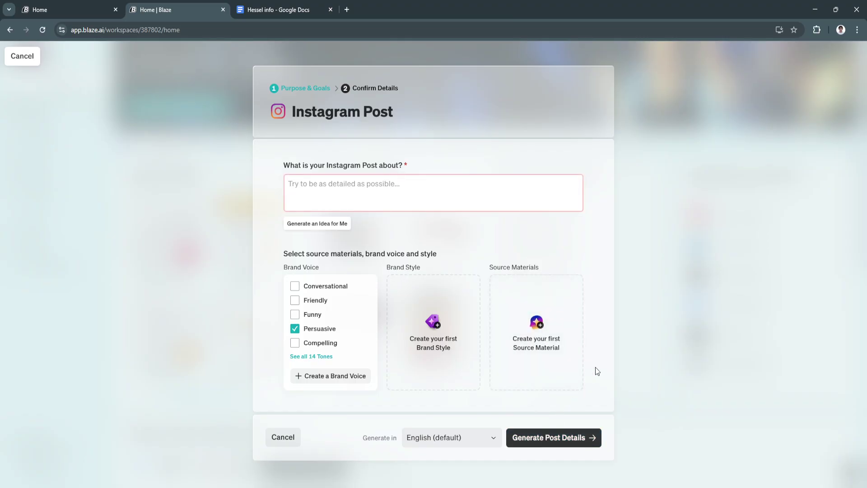
click(373, 200)
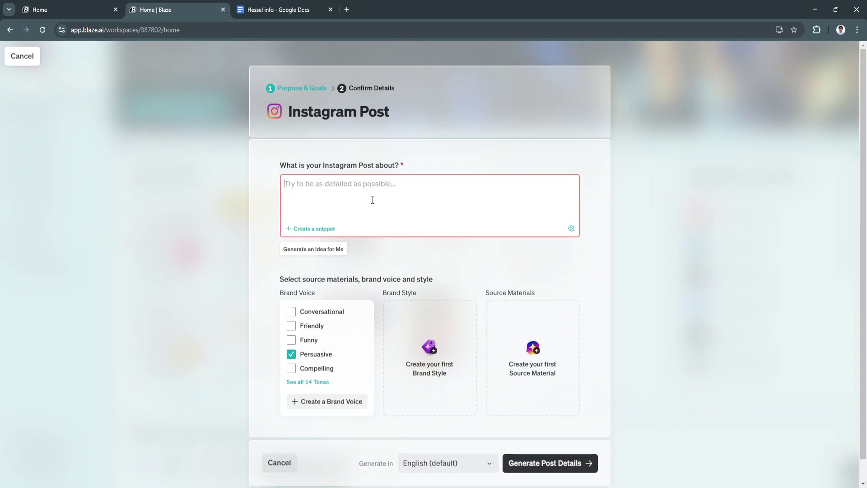
text(Funny )
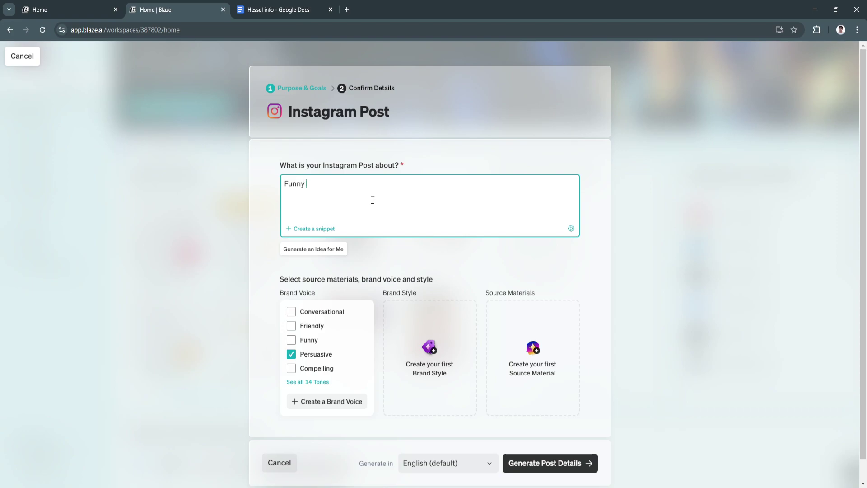
text(videos)
click(520, 463)
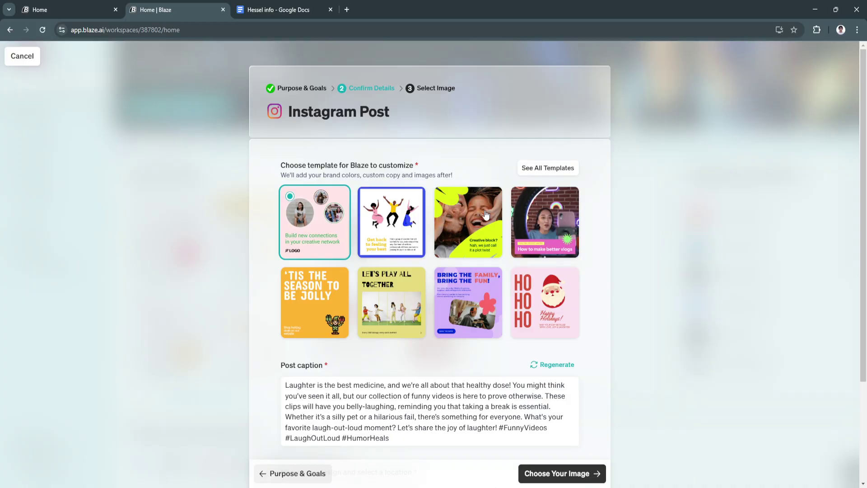
- Choose the ring-light vlog template and generate the Laughter Collection post
click(539, 221)
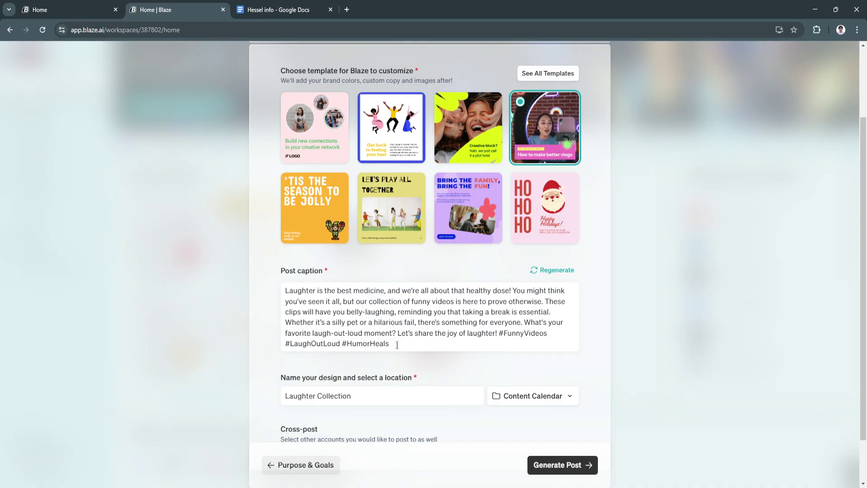
scroll(397, 344, down, 2)
click(554, 442)
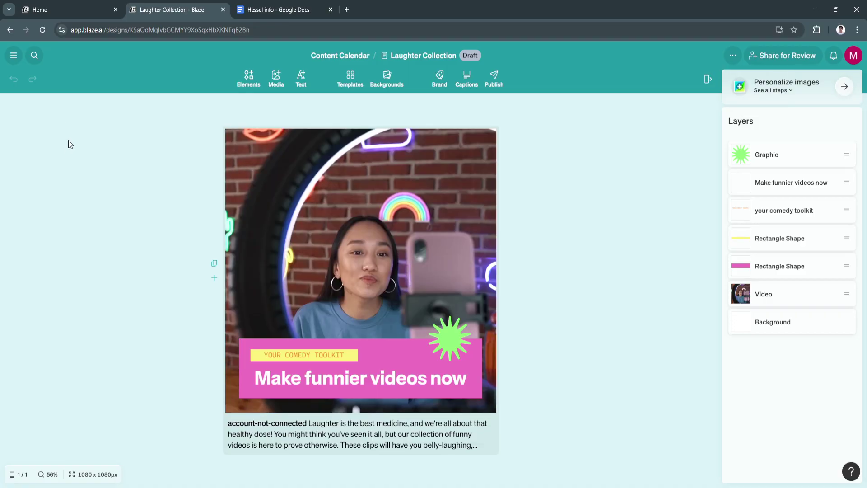
- Return to the Home dashboard and go to the Brand Kit section
click(8, 30)
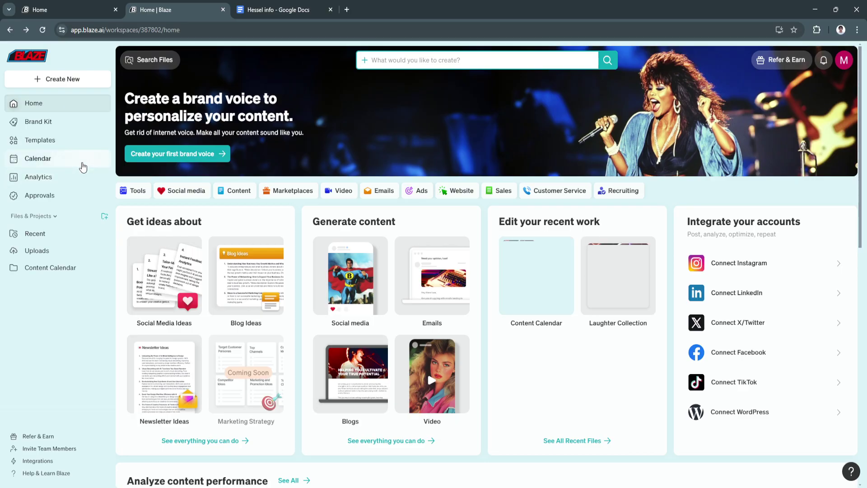
click(54, 126)
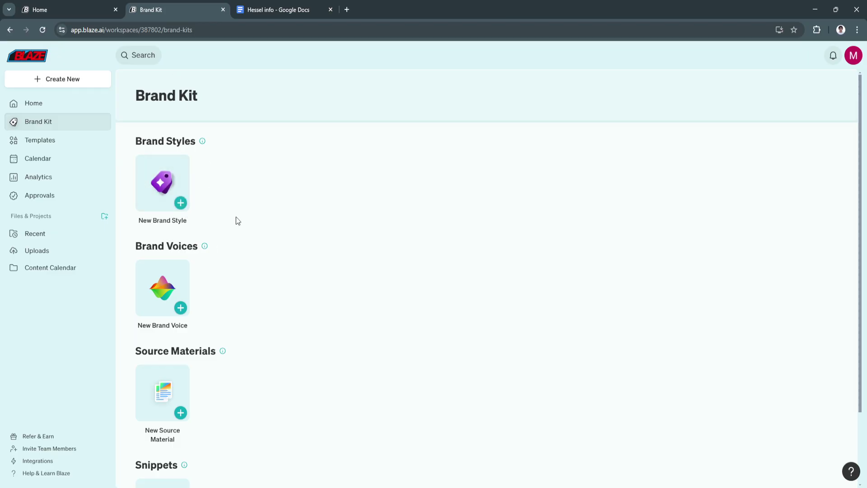
scroll(231, 219, down, 2)
scroll(190, 190, up, 2)
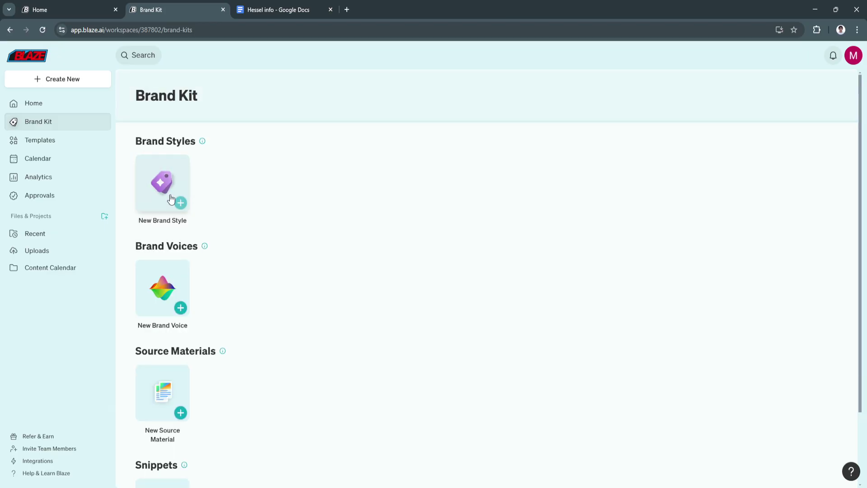
scroll(224, 231, down, 2)
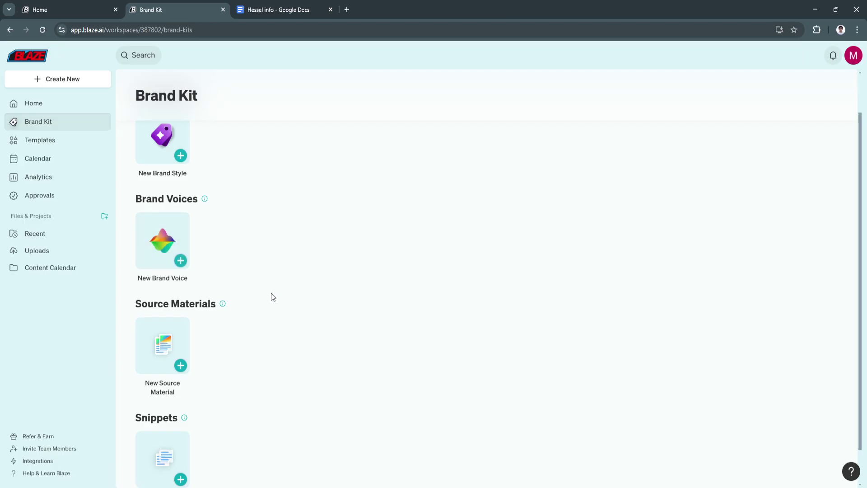
scroll(273, 294, down, 1)
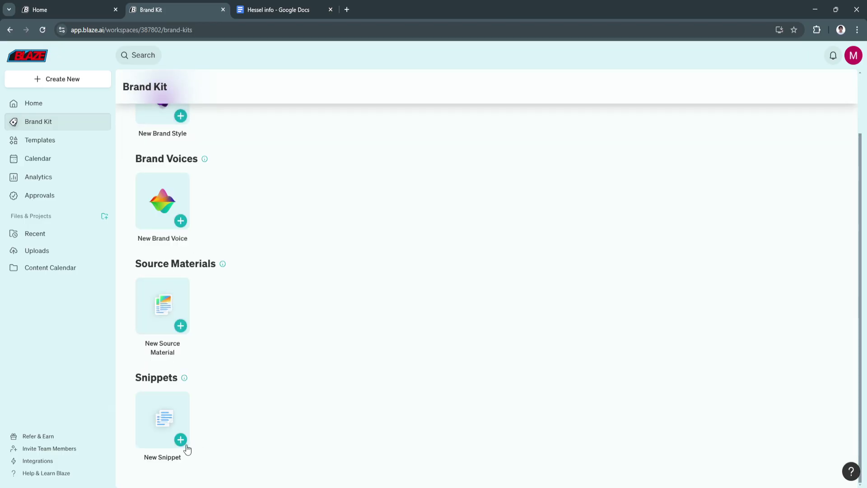
scroll(199, 380, up, 2)
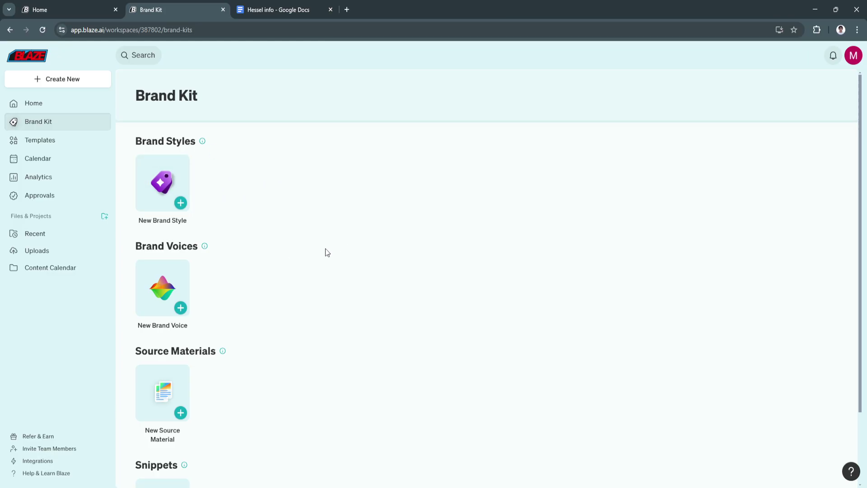
- Browse the templates gallery and advance the Finance row to later designs
click(57, 145)
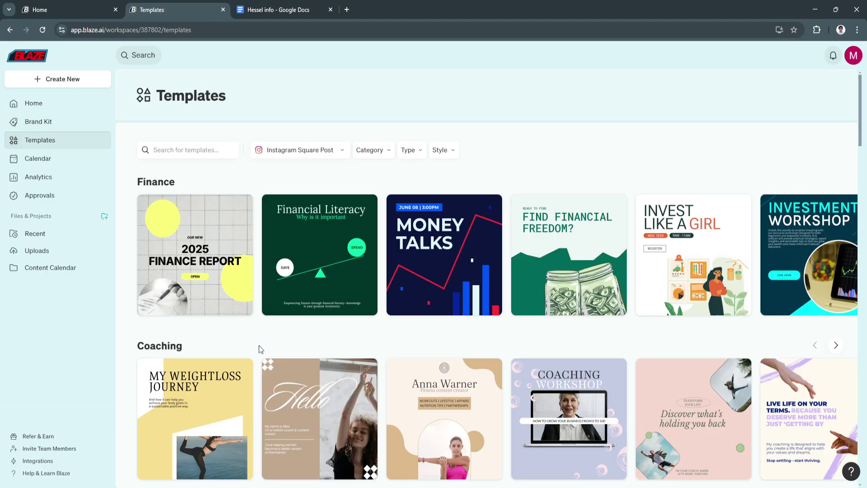
scroll(258, 346, down, 2)
scroll(258, 346, up, 2)
click(835, 182)
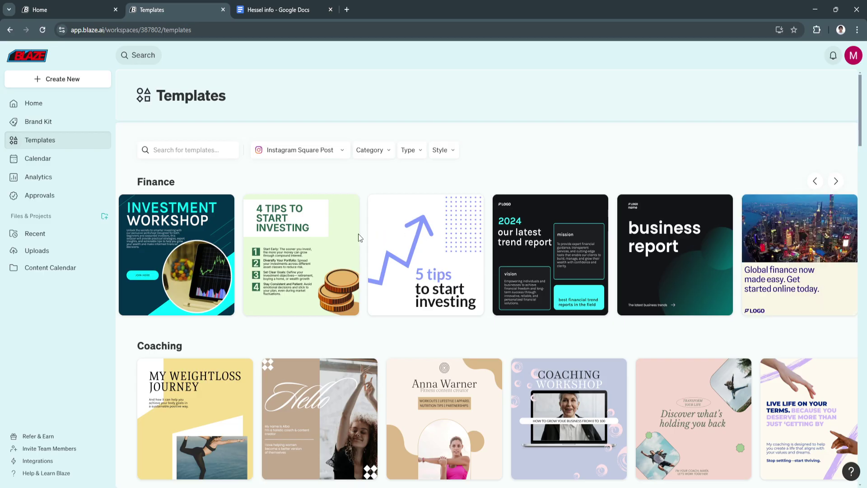
scroll(302, 327, down, 3)
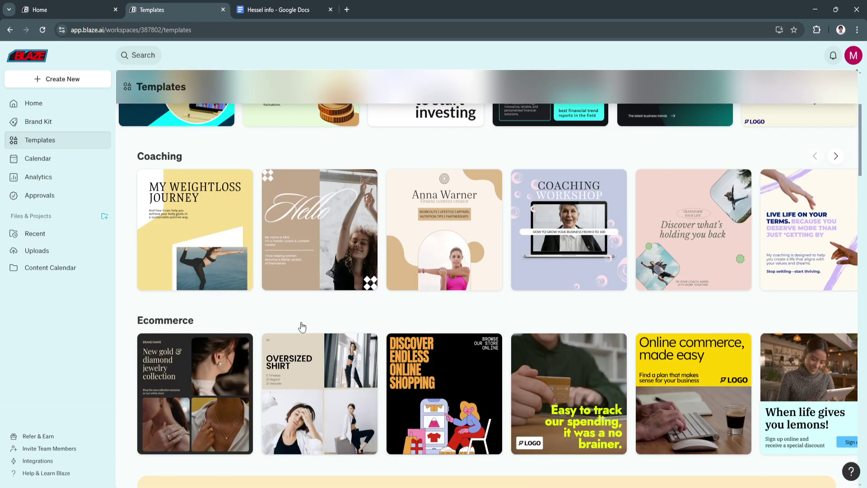
scroll(302, 326, down, 3)
scroll(301, 322, down, 1)
scroll(301, 322, up, 1)
scroll(278, 368, down, 3)
scroll(234, 296, down, 1)
scroll(227, 359, down, 2)
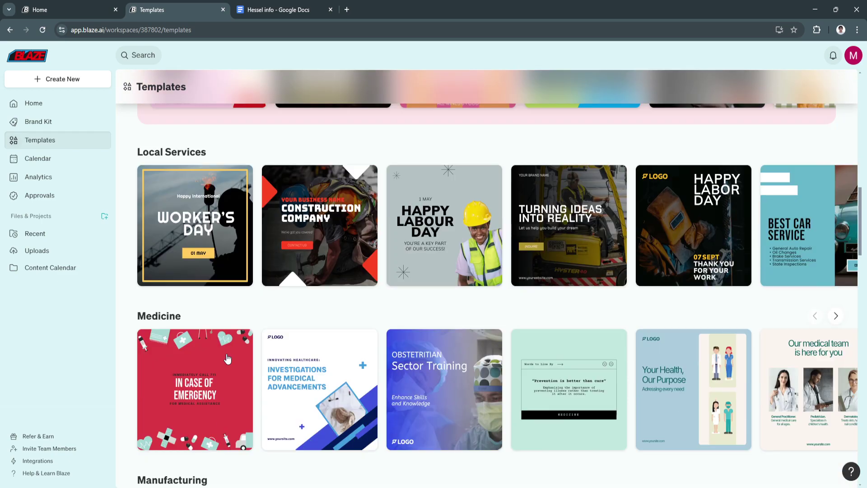
scroll(217, 318, down, 3)
scroll(254, 293, down, 4)
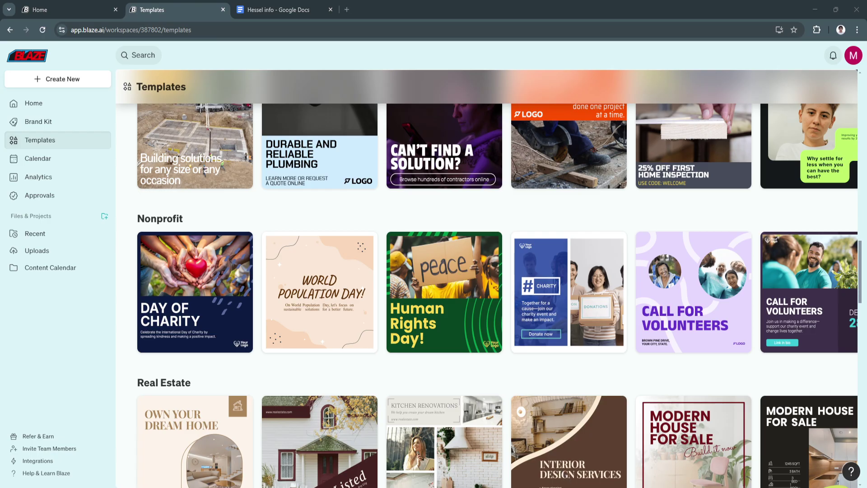
- Go to the posting calendar and dismiss the connect-accounts notice
click(78, 166)
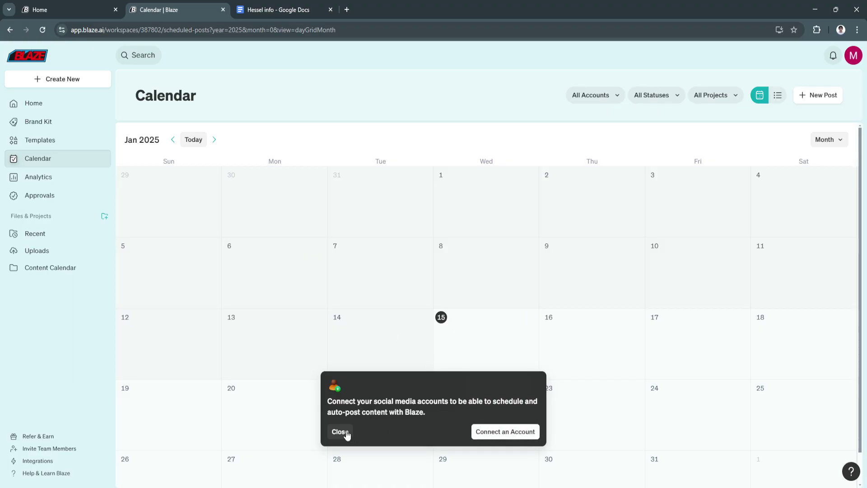
click(340, 431)
mouse_move(486, 341)
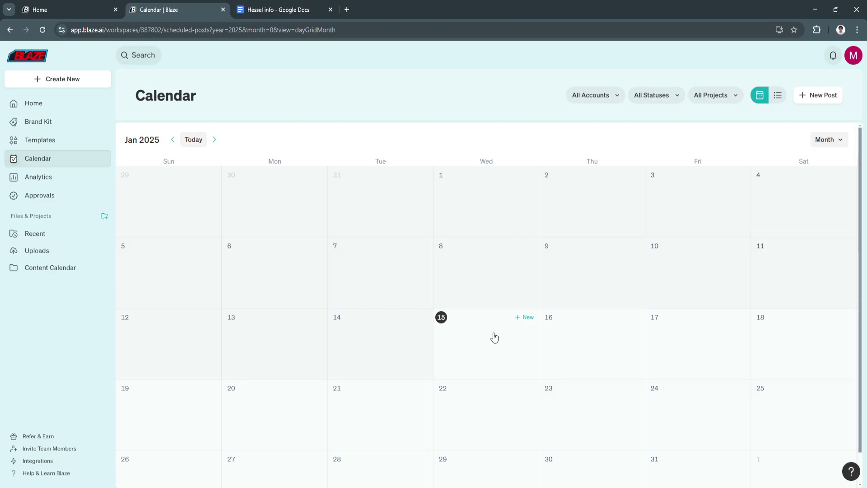
- Bring up the Create New list from a day cell and close it without choosing anything
click(689, 332)
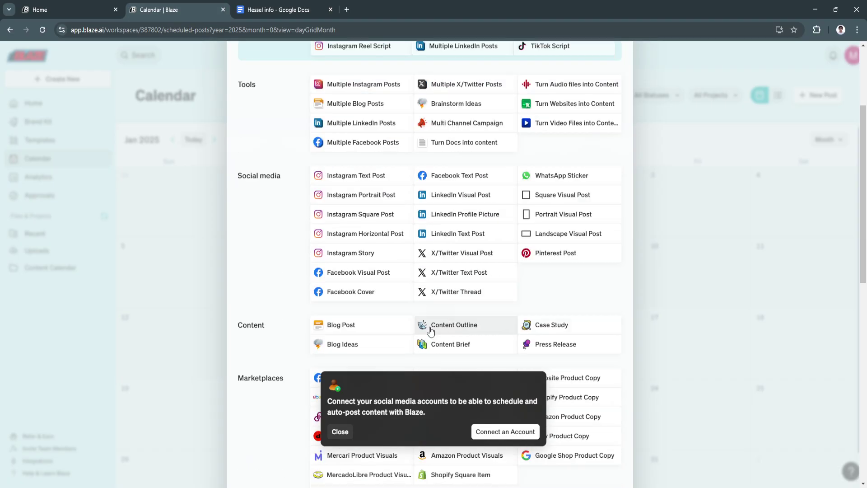
scroll(420, 306, down, 2)
click(340, 432)
scroll(276, 140, up, 2)
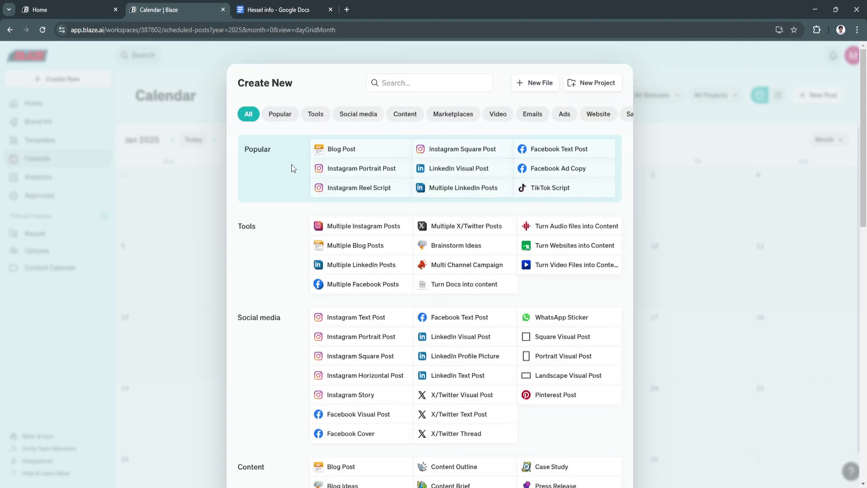
click(647, 66)
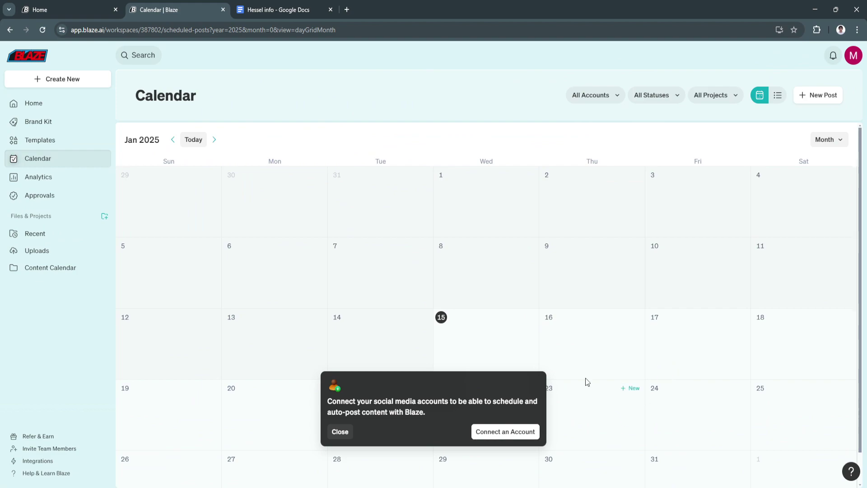
- Visit Content Analytics, try Connect Social Media, and briefly select the heading text
click(56, 172)
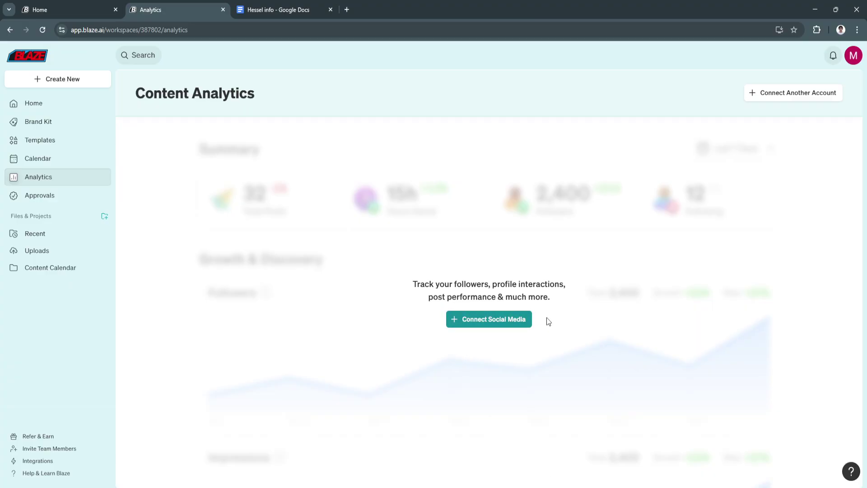
click(490, 326)
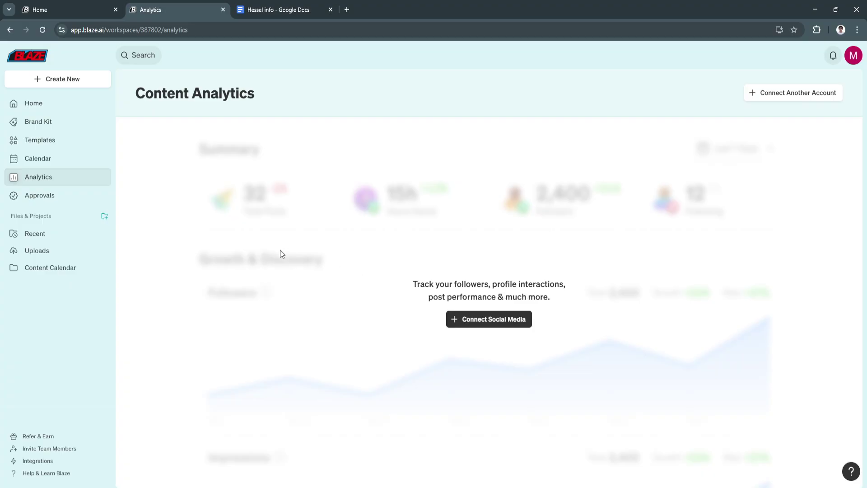
drag(257, 92, 204, 96)
click(197, 96)
- Visit Reviews & Approvals, then the Recent files list showing the Laughter Collection draft
click(68, 196)
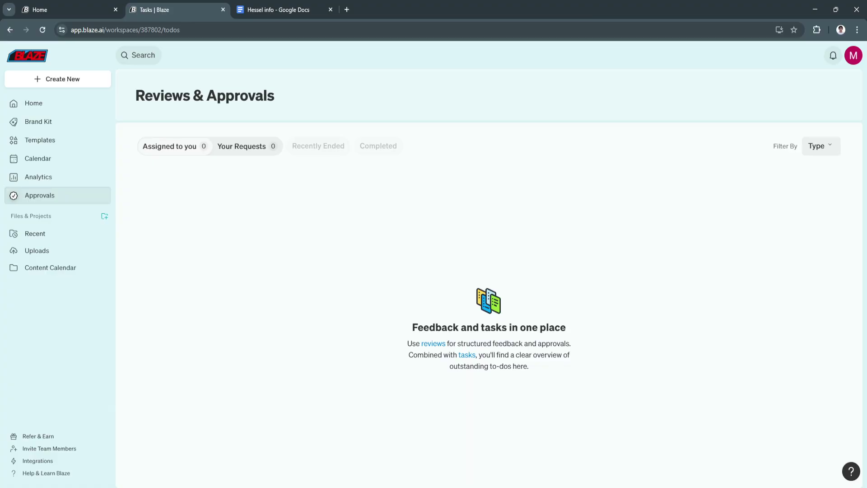
mouse_move(35, 233)
click(49, 233)
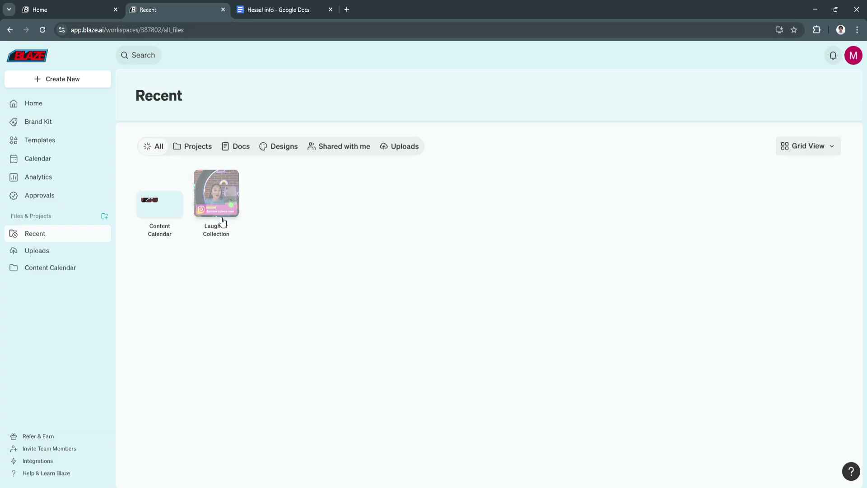
- Visit the Uploads page, then the Content Calendar folder listing Laughter Collection
click(71, 253)
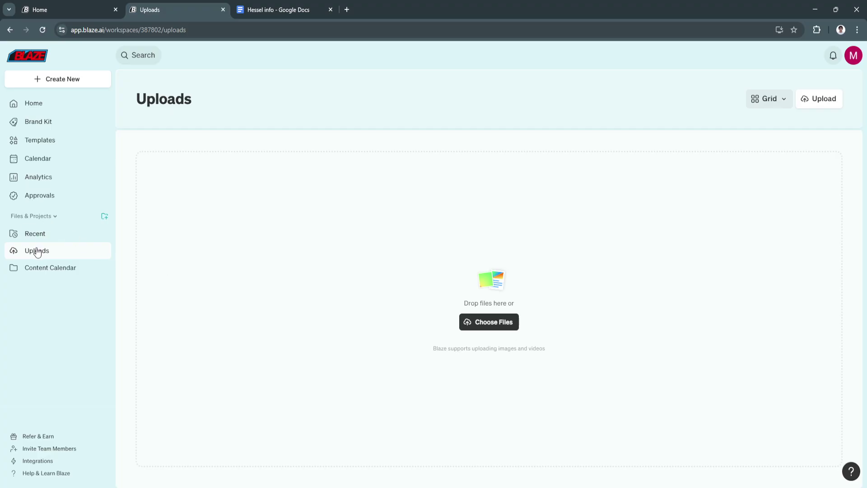
click(45, 273)
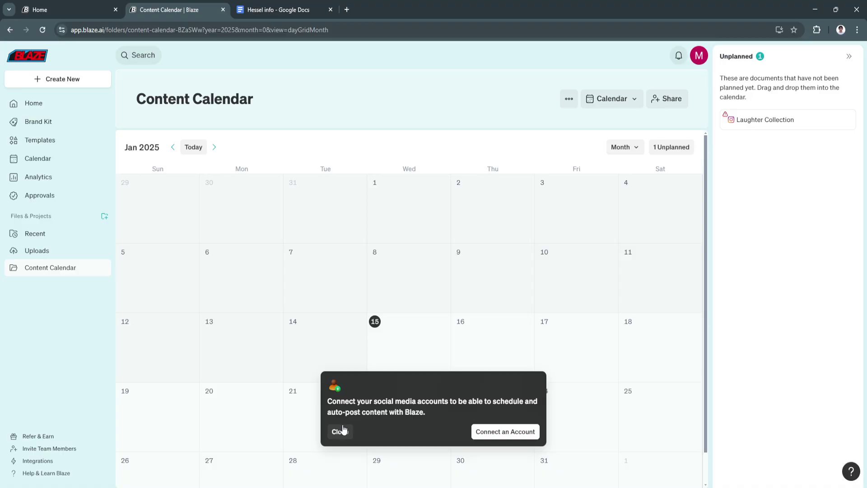
click(340, 432)
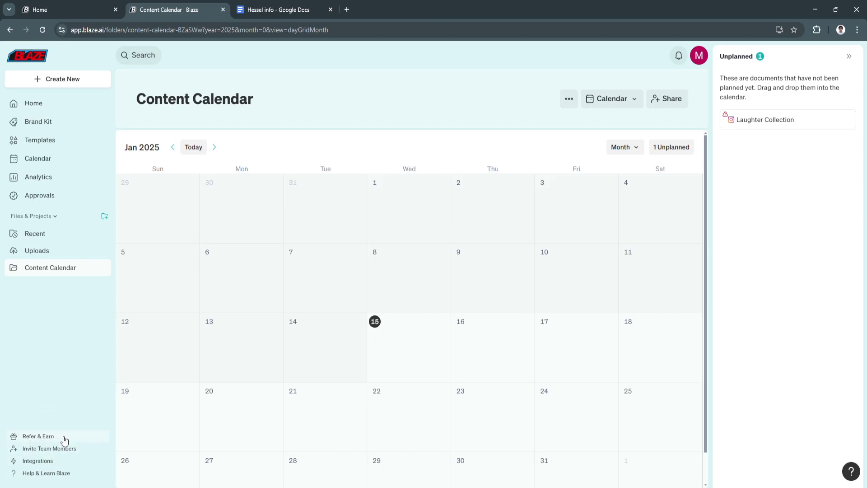
click(65, 436)
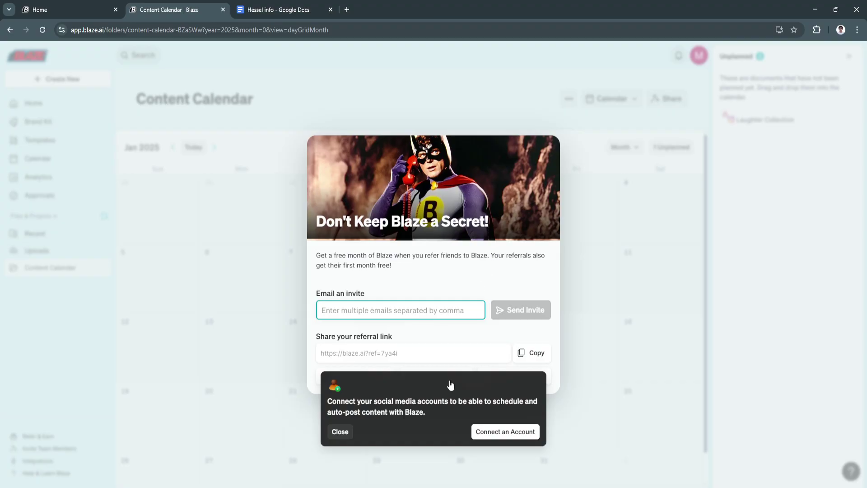
click(343, 434)
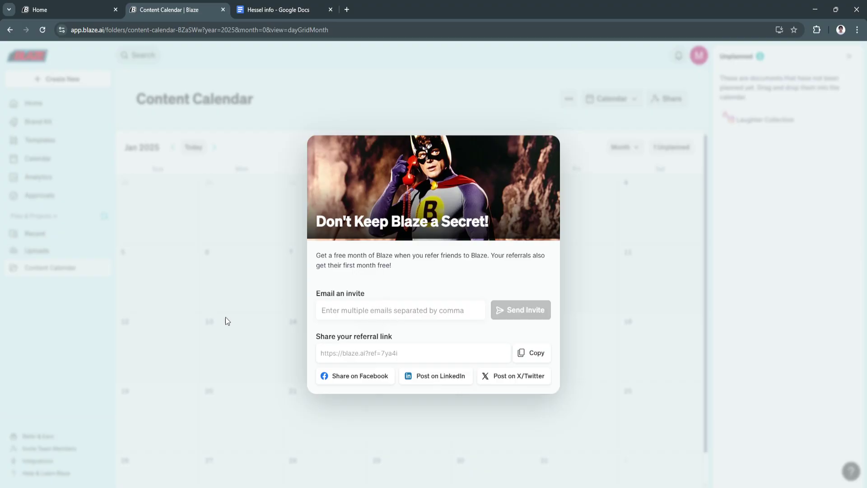
click(37, 326)
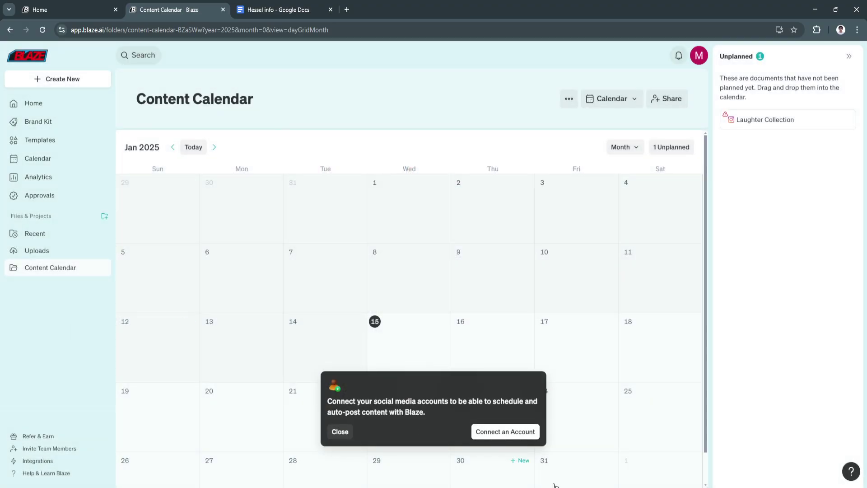
- View the Integrations overview, dismiss the connect-accounts notice, and close it
click(34, 464)
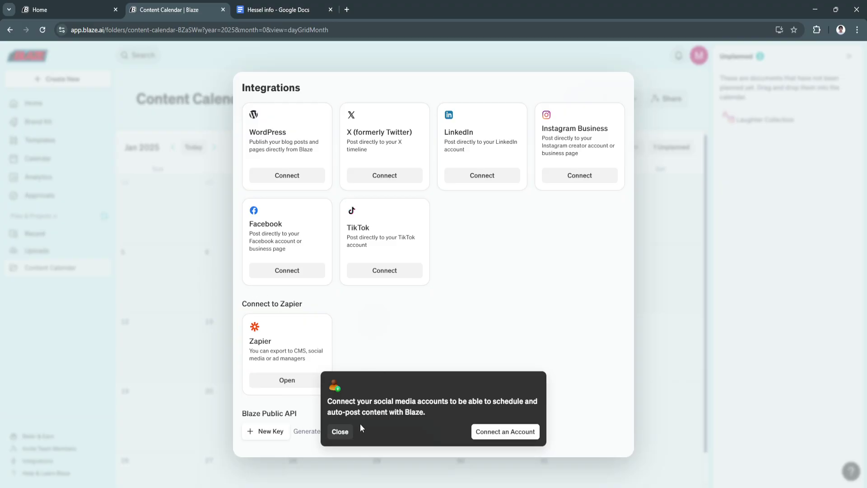
click(342, 432)
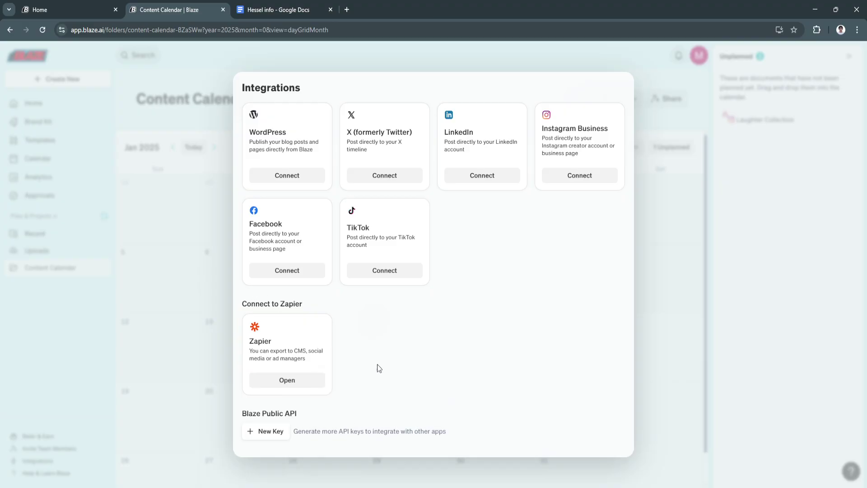
click(78, 353)
click(50, 105)
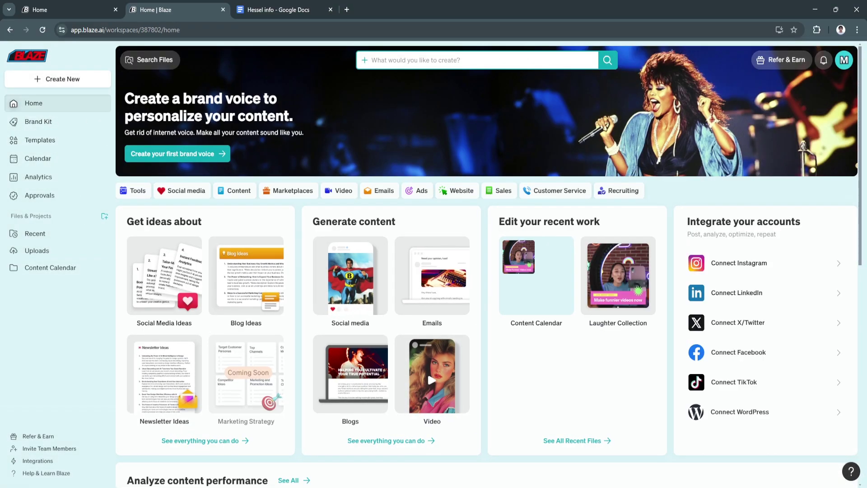